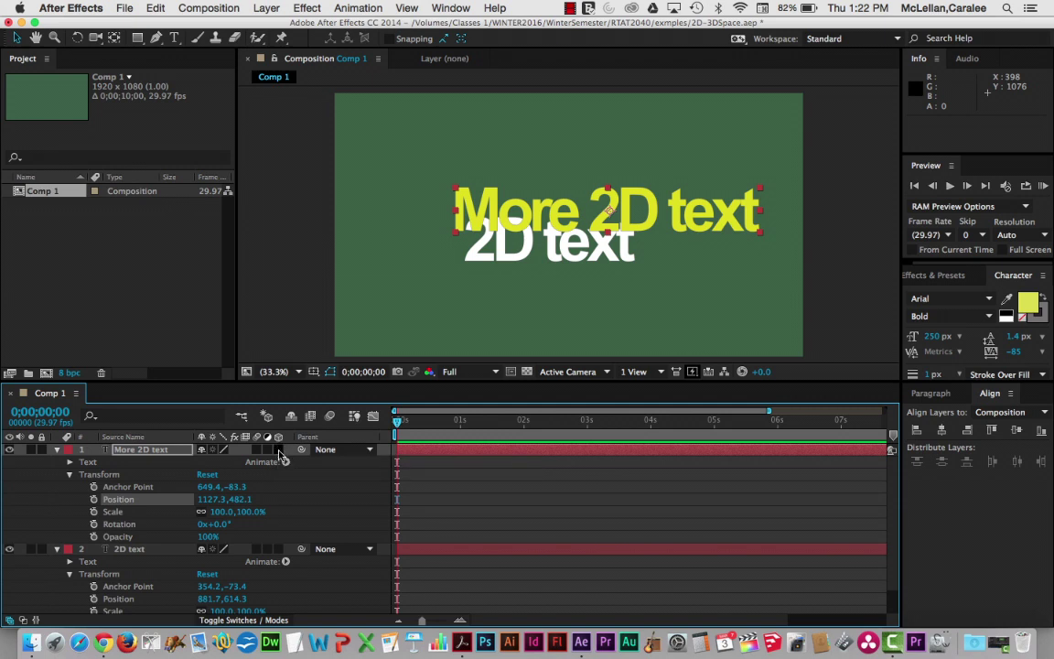
- Turn on the 3D Layer switch for the yellow More 2D text layer
left_click(279, 454)
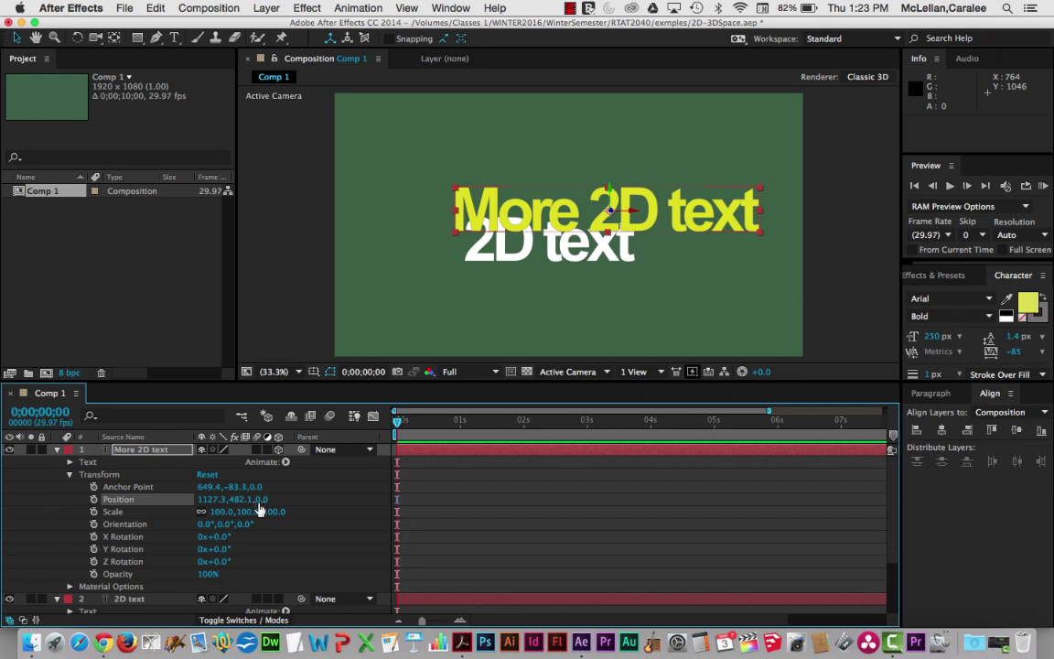
- Push More 2D text back in depth to position 1121.3, 548.1, 1079.0
left_click_drag(578, 198, 612, 231)
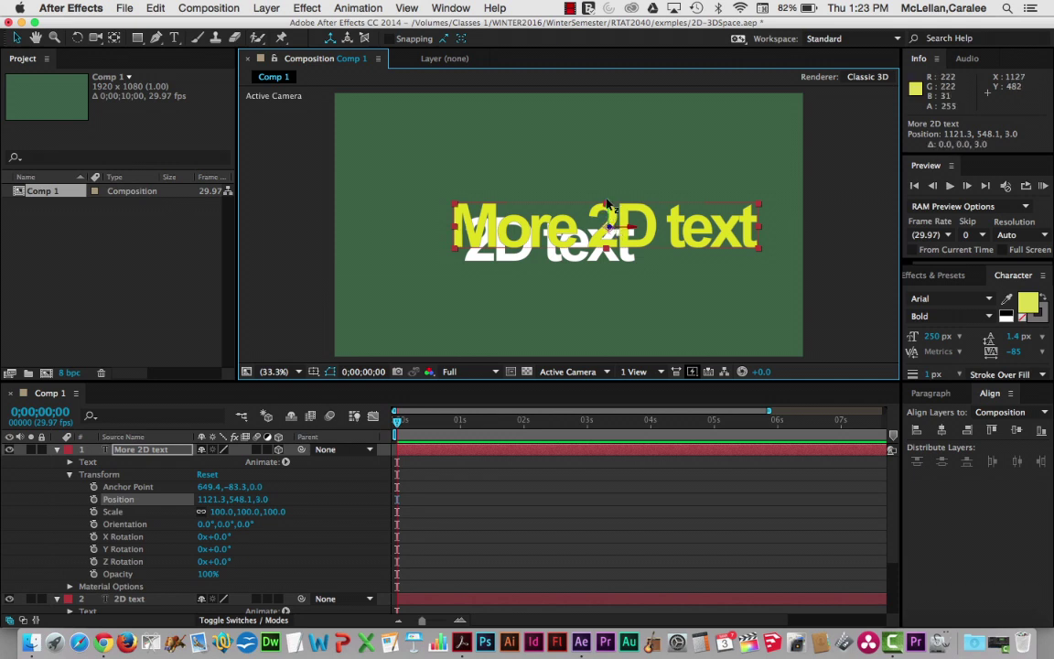
mouse_move(611, 231)
left_mouse_down()
mouse_move(601, 140)
mouse_move(595, 227)
left_mouse_up()
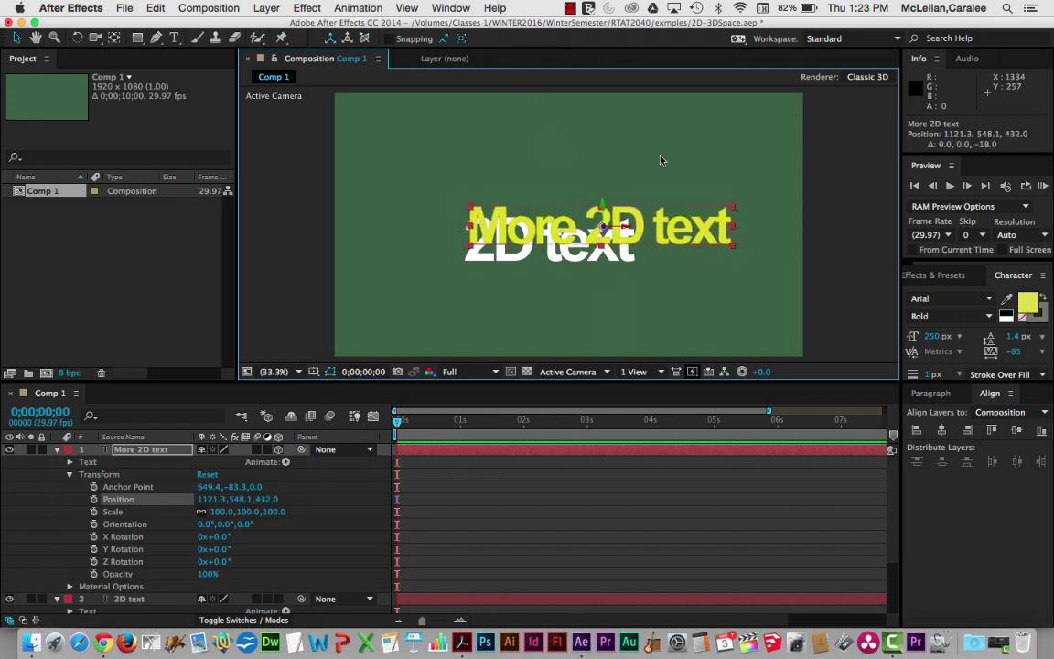
left_click_drag(603, 226, 609, 334)
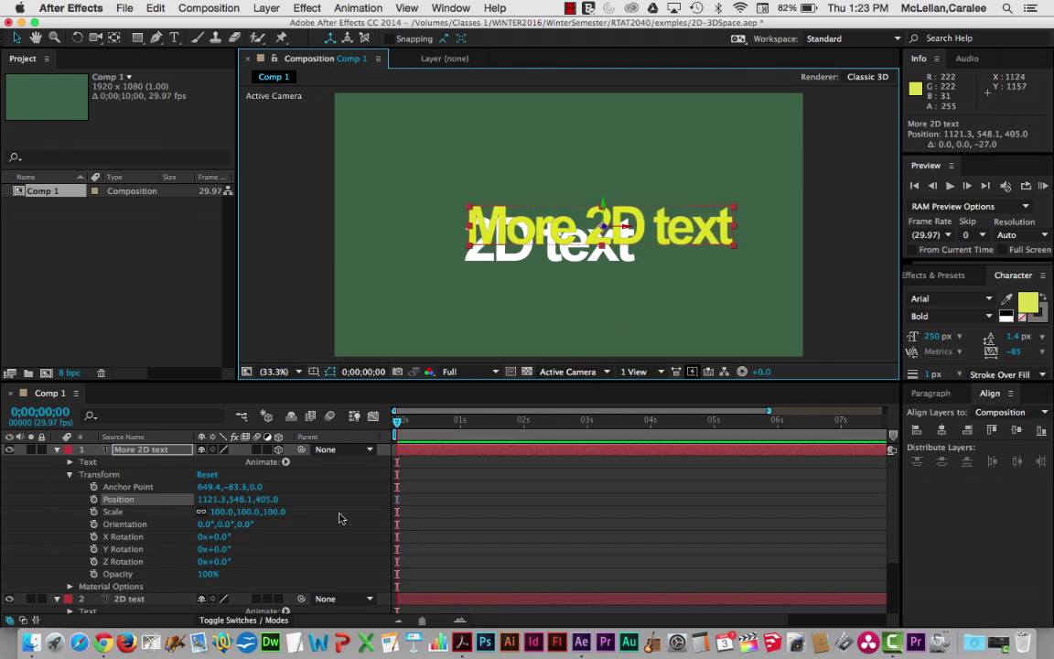
left_click_drag(258, 499, 722, 461)
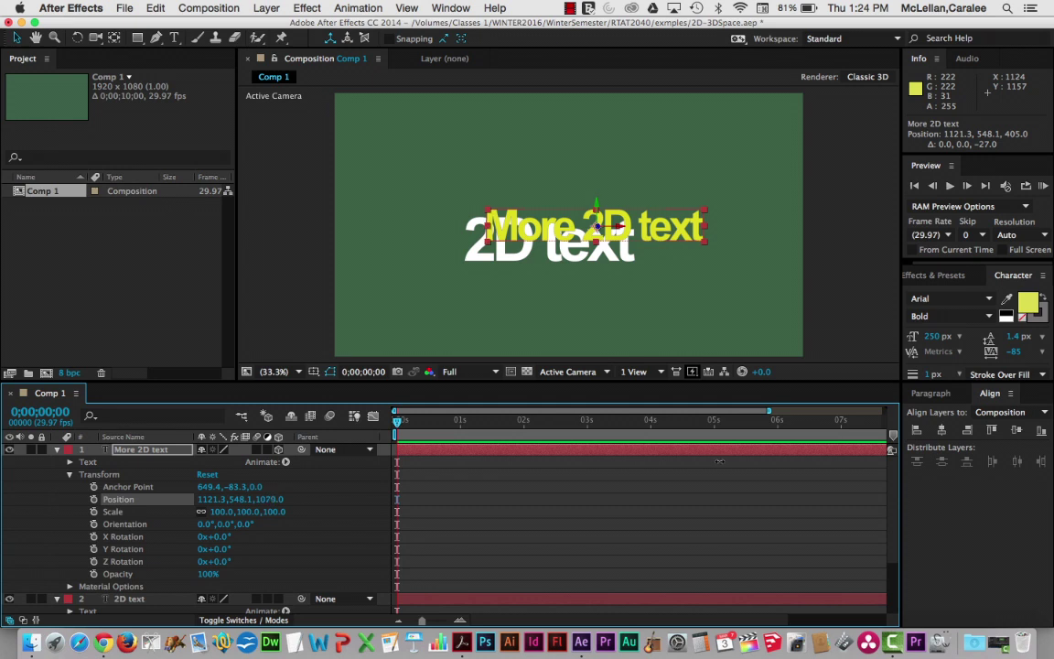
- Enter -1000 as More 2D text's Position Z so it appears much larger
left_click(263, 500)
type("-")
type("1000")
key("Return")
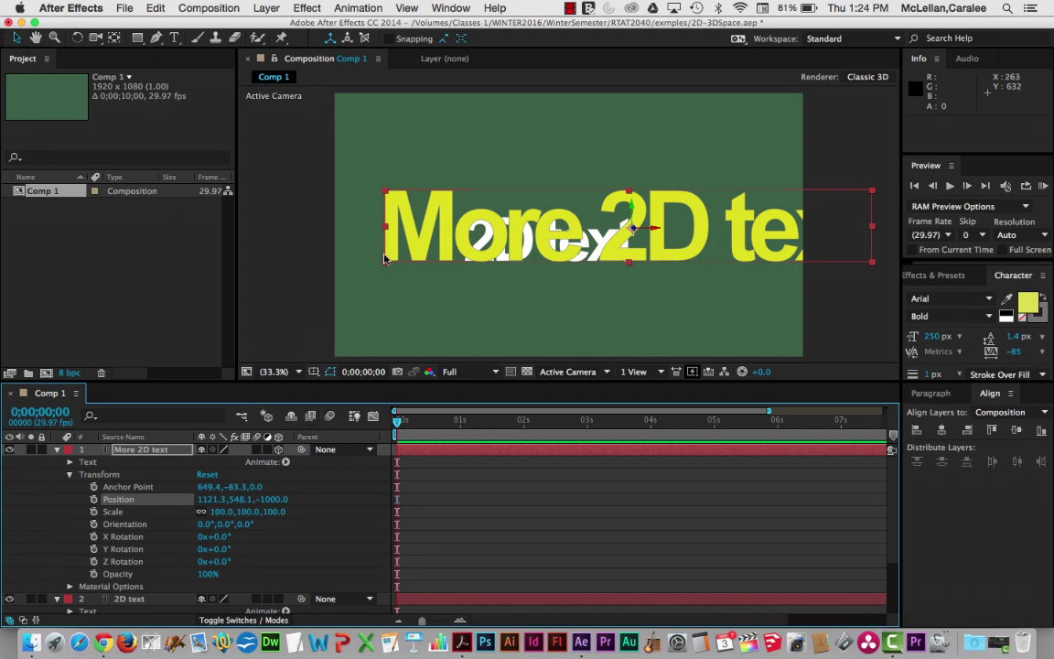
- Drag the white 2D text layer to the top of the layer stack, above More 2D text
left_click(139, 600)
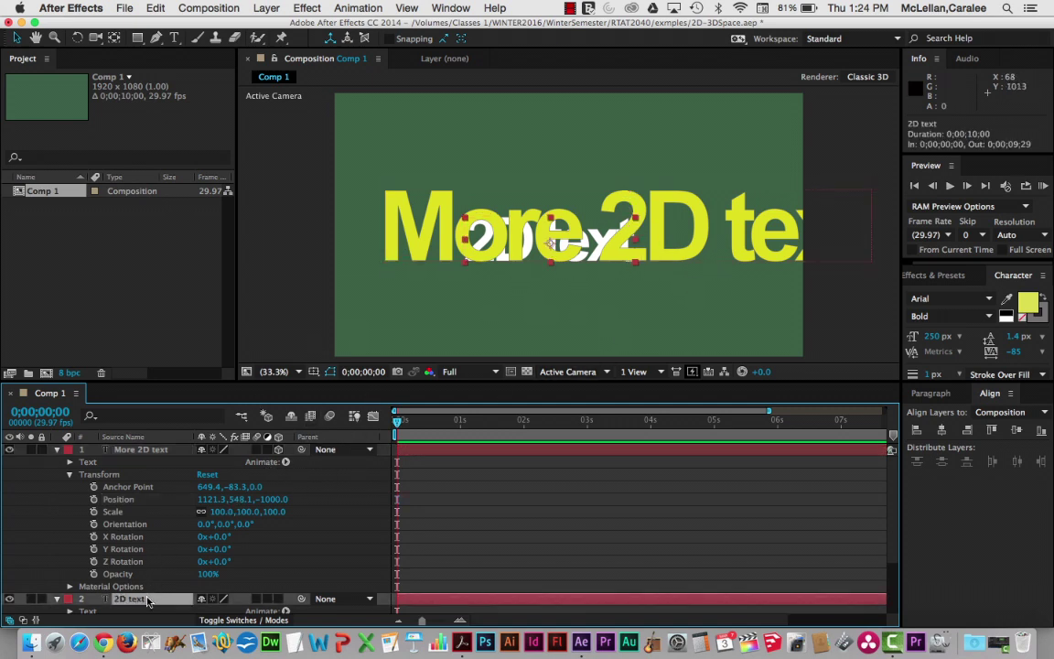
left_click_drag(146, 599, 152, 449)
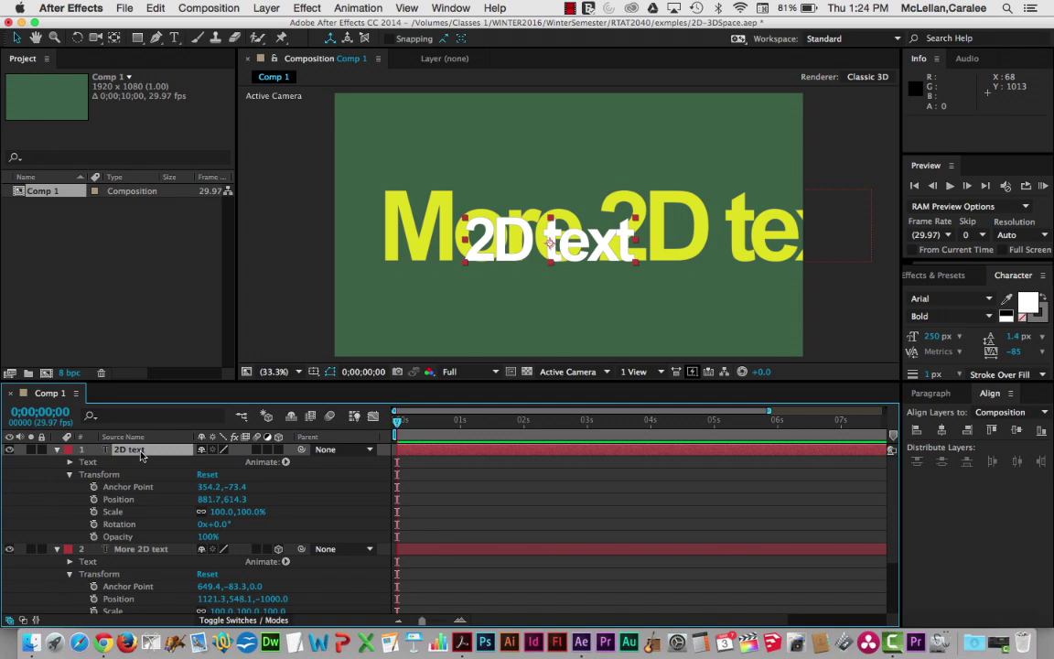
- Make 2D text a 3D layer and set its Anchor Point Z to 59
left_click(278, 450)
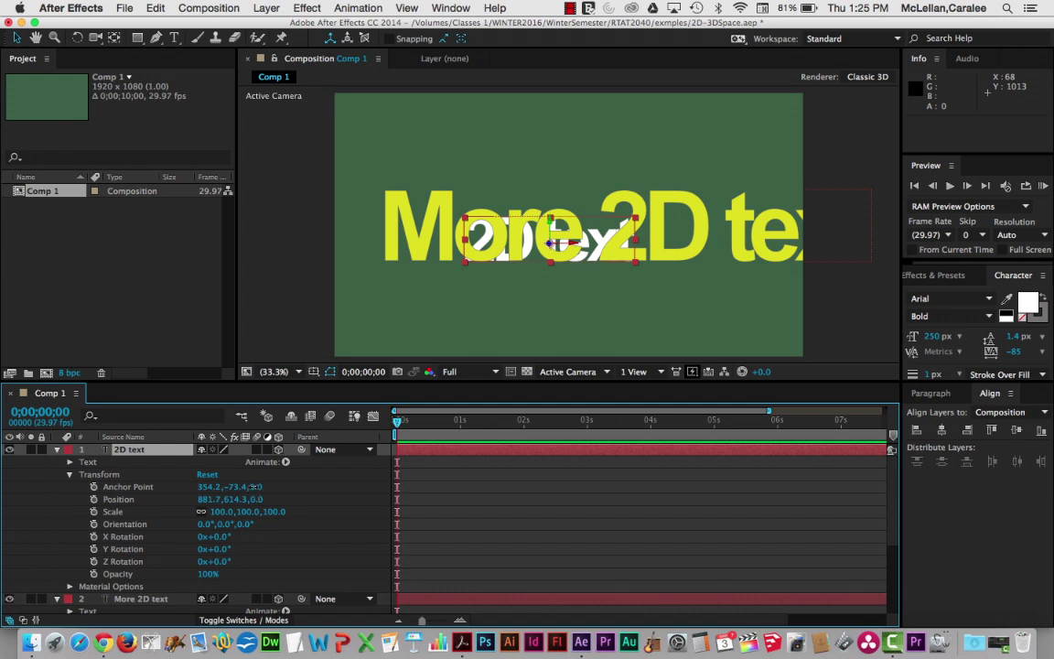
left_click_drag(251, 487, 303, 497)
key("Return")
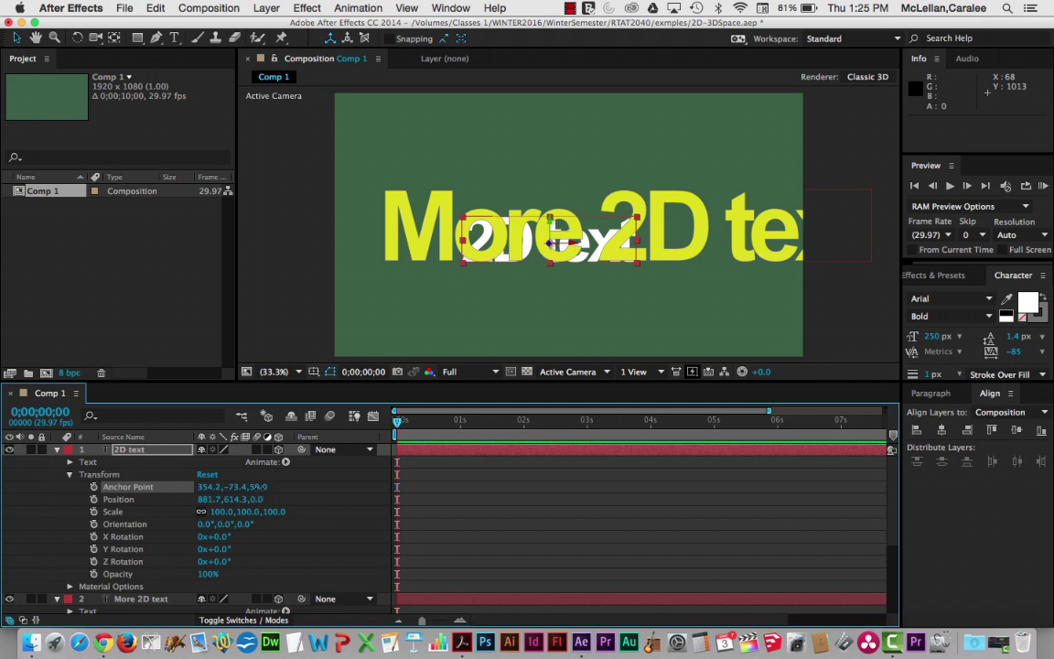
left_click(256, 488)
type("59")
- Enlarge the timeline and set 2D text's Position Z to 1200, far behind the yellow text
left_click_drag(311, 383, 314, 360)
left_click_drag(312, 311, 312, 314)
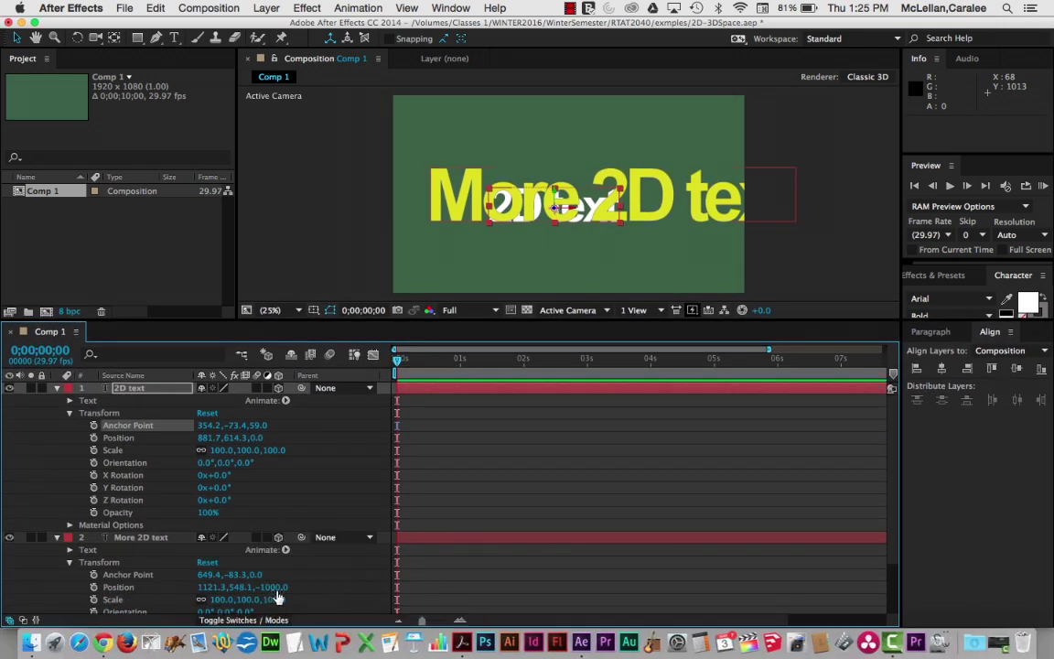
left_click(258, 440)
type("0")
key("BackSpace")
type("-1200")
key("Return")
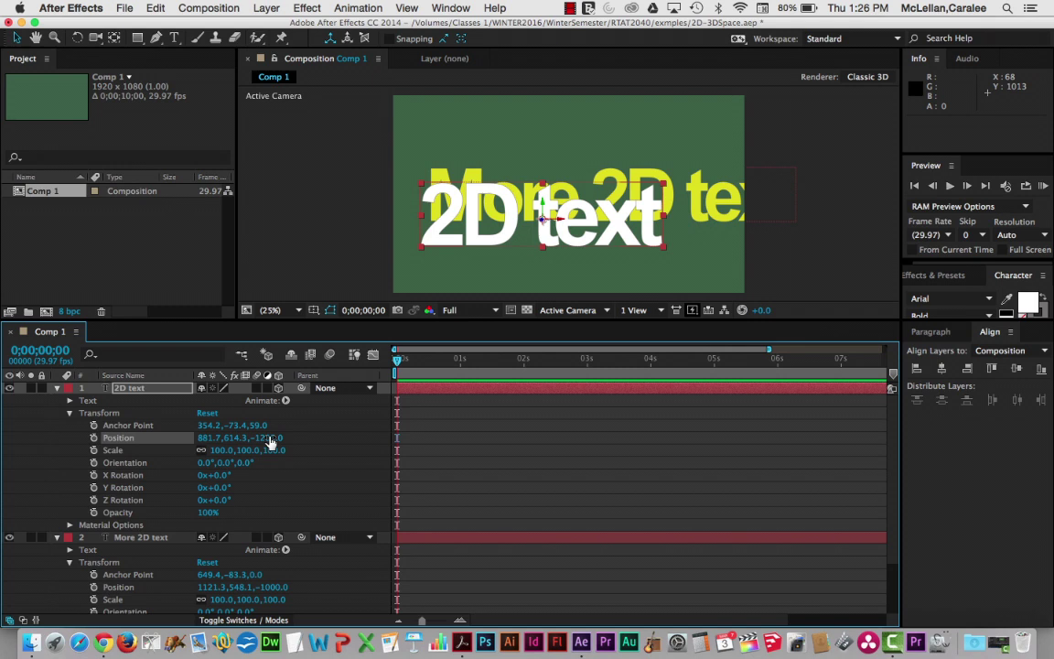
left_click(271, 443)
type("1200")
key("Return")
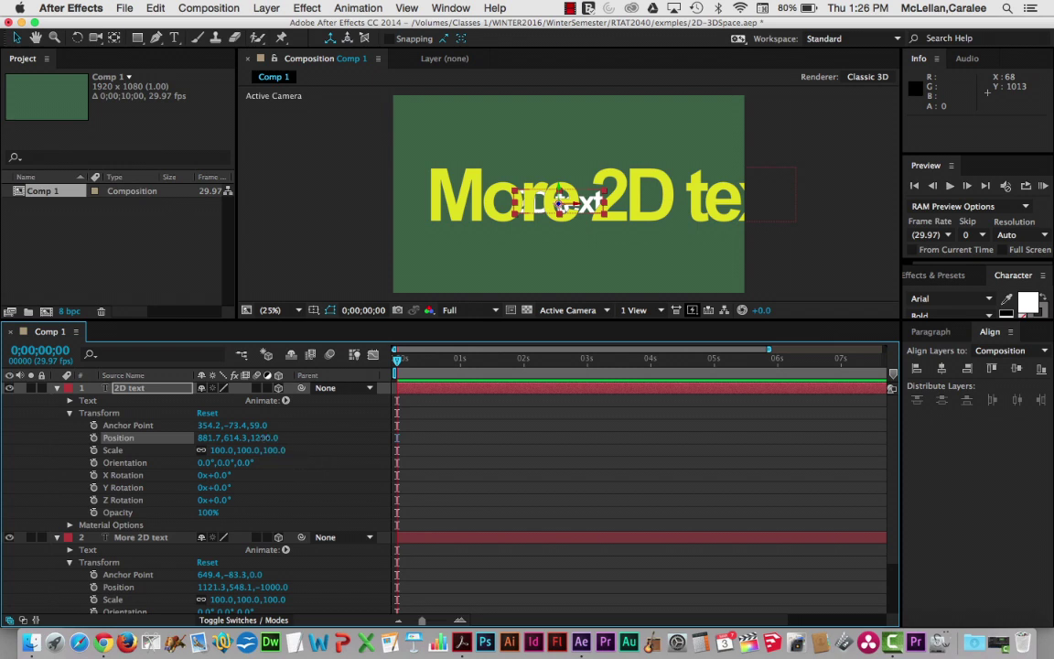
- Bring 2D text forward to Z 799 and raise it to 989.0, 374.1 above the yellow text
mouse_move(261, 438)
left_mouse_down()
mouse_move(26, 440)
mouse_move(252, 448)
left_mouse_up()
left_click_drag(190, 445, 3, 468)
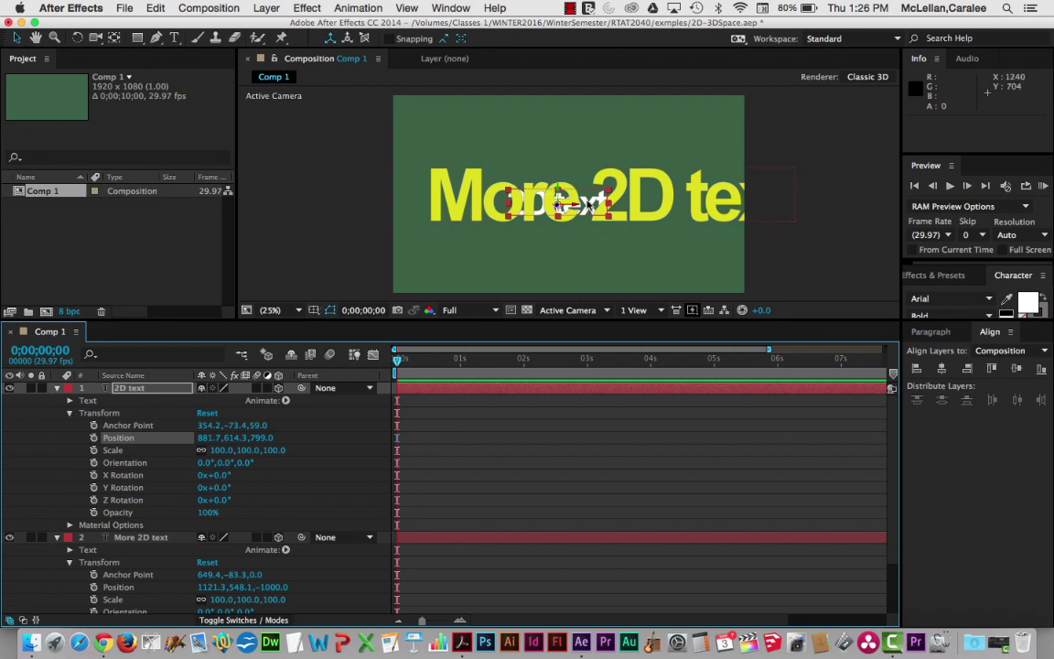
left_click_drag(558, 195, 609, 174)
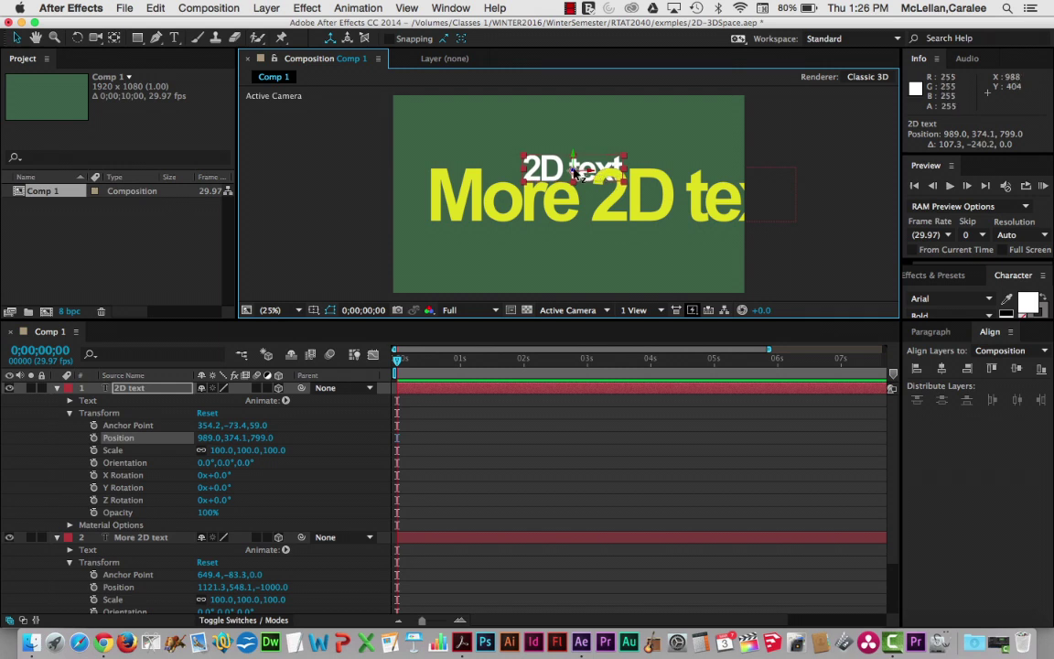
- Move 2D text forward to Z -993 and lower it to Y 538.1, overlapping the yellow text
left_click_drag(575, 172, 509, 8)
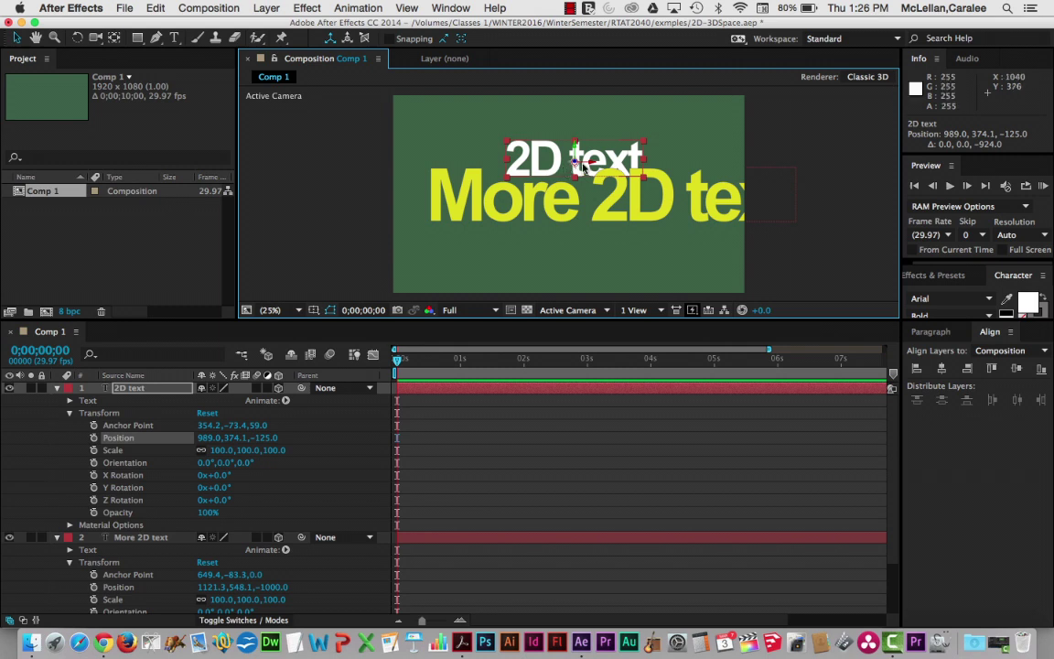
left_click_drag(584, 168, 490, 8)
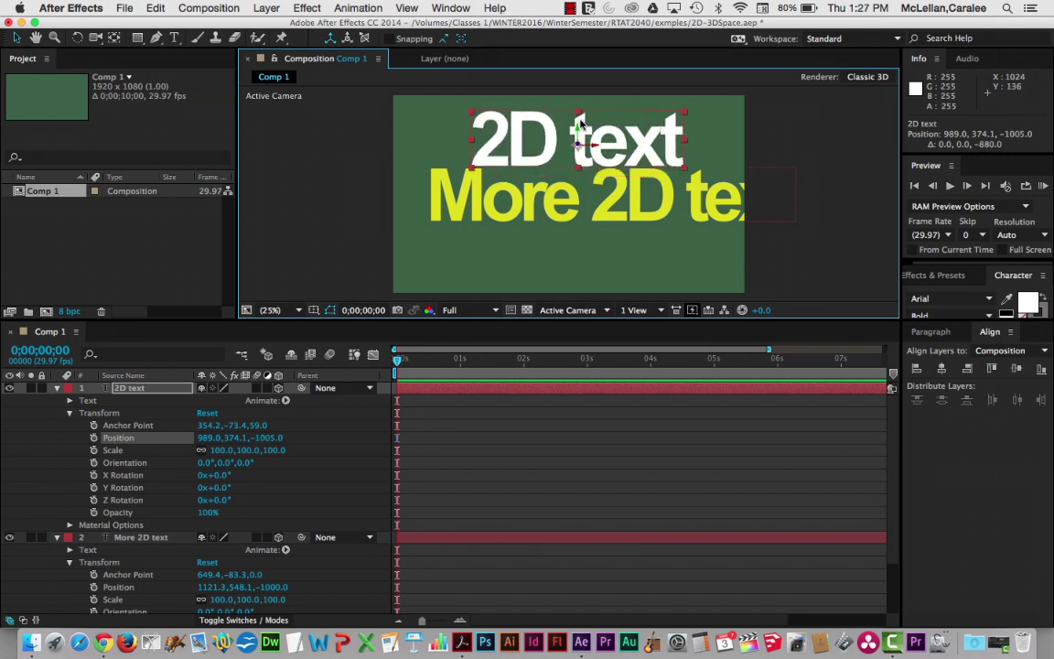
left_click_drag(579, 121, 518, 145)
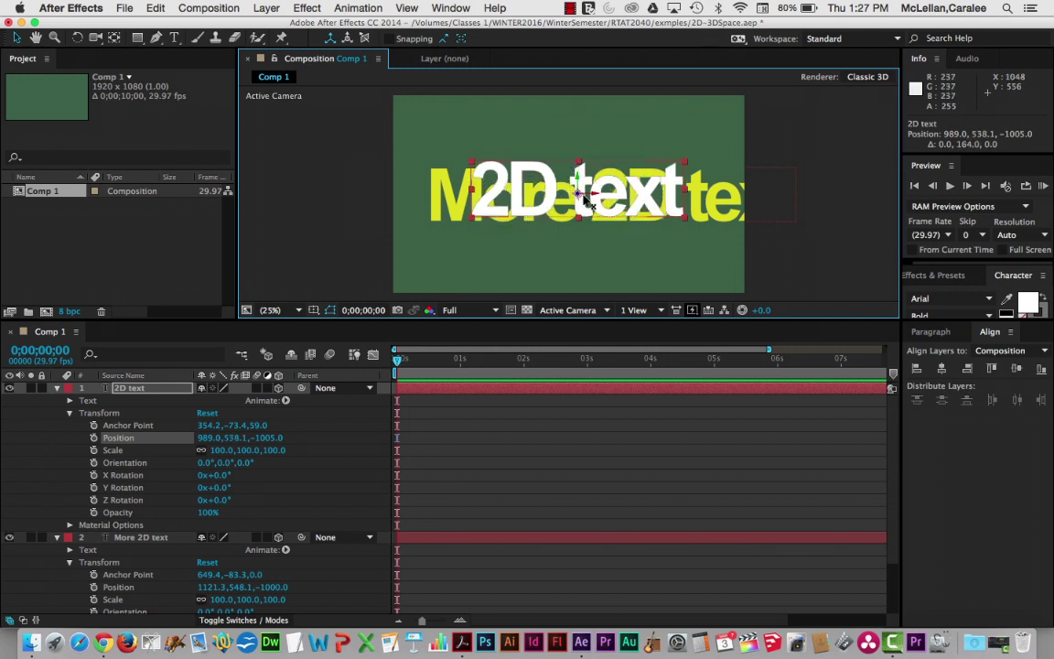
left_click_drag(584, 198, 578, 174)
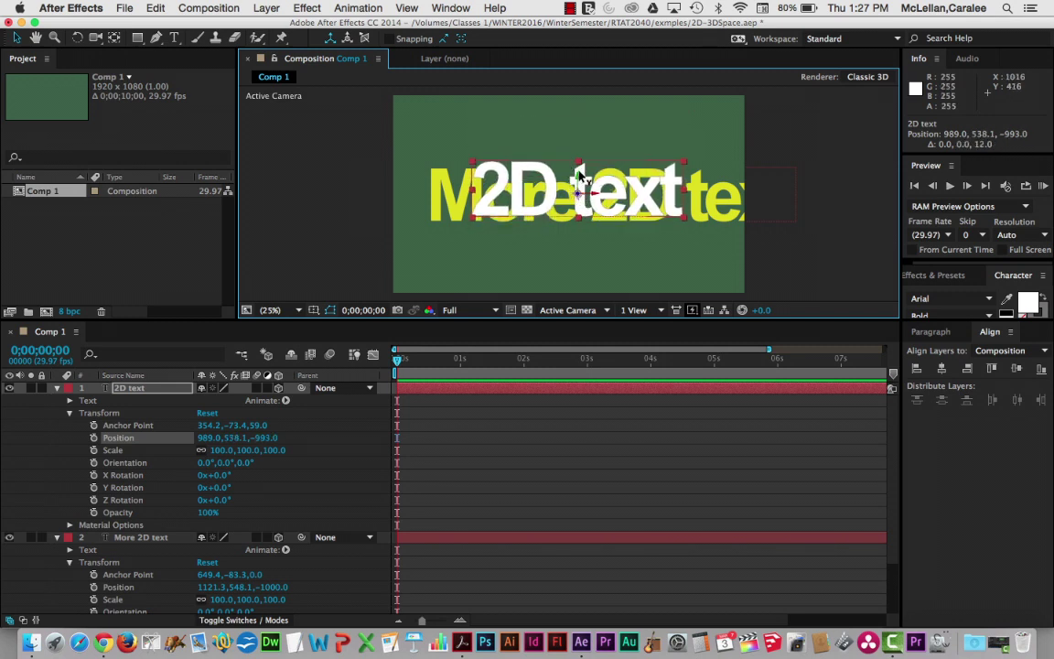